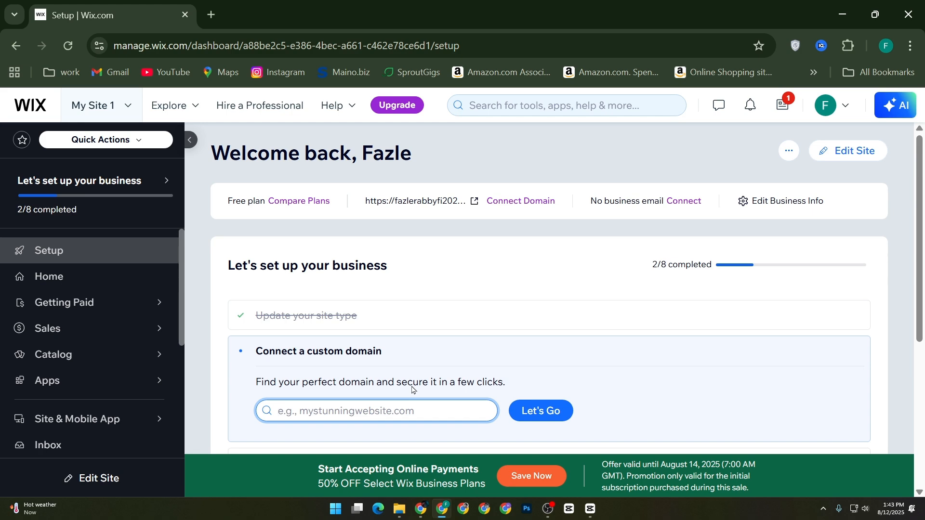
# Step: Create a new site without the AI chat, choosing Online Store as the website type
pyautogui.scroll(-4, 412, 389)
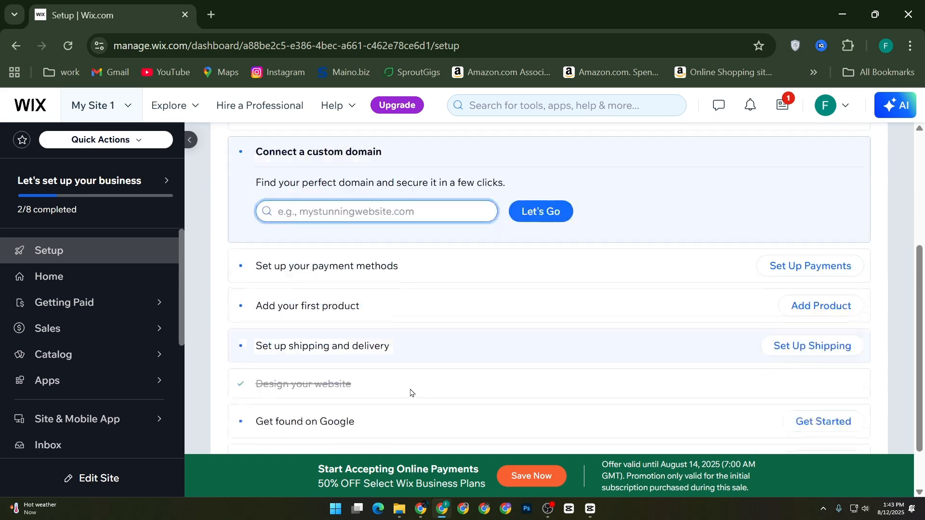
pyautogui.scroll(4, 409, 392)
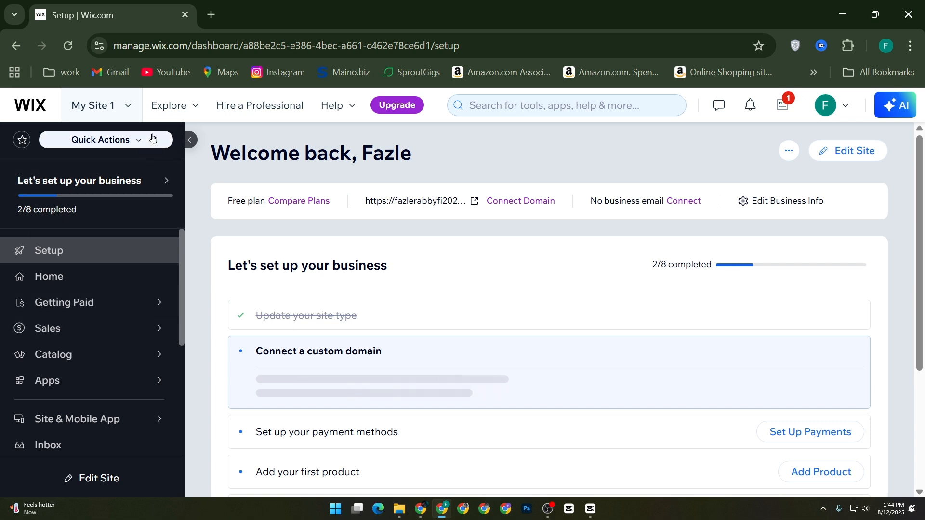
pyautogui.click(88, 115)
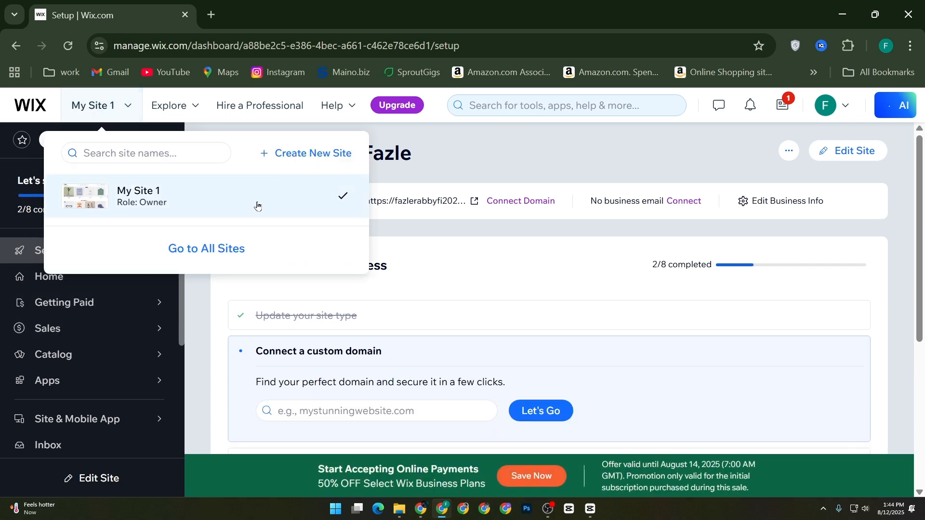
pyautogui.click(282, 160)
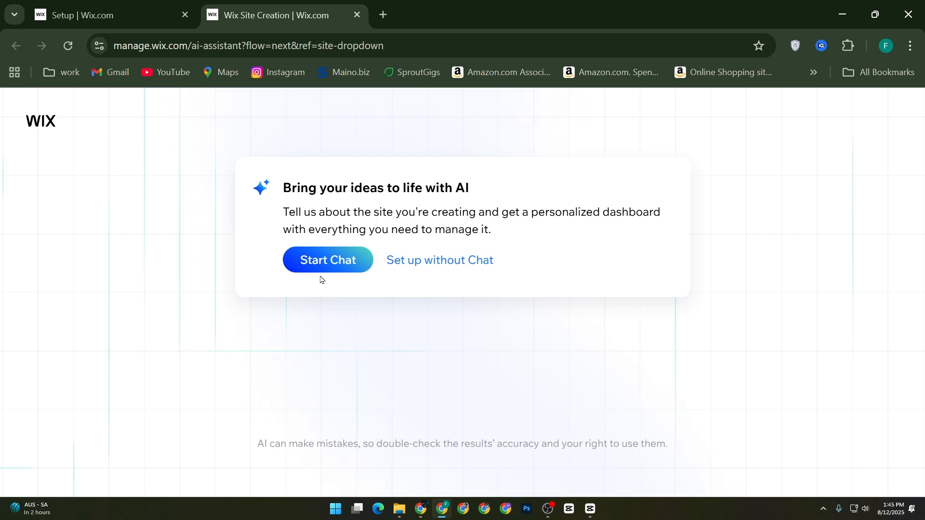
pyautogui.click(431, 269)
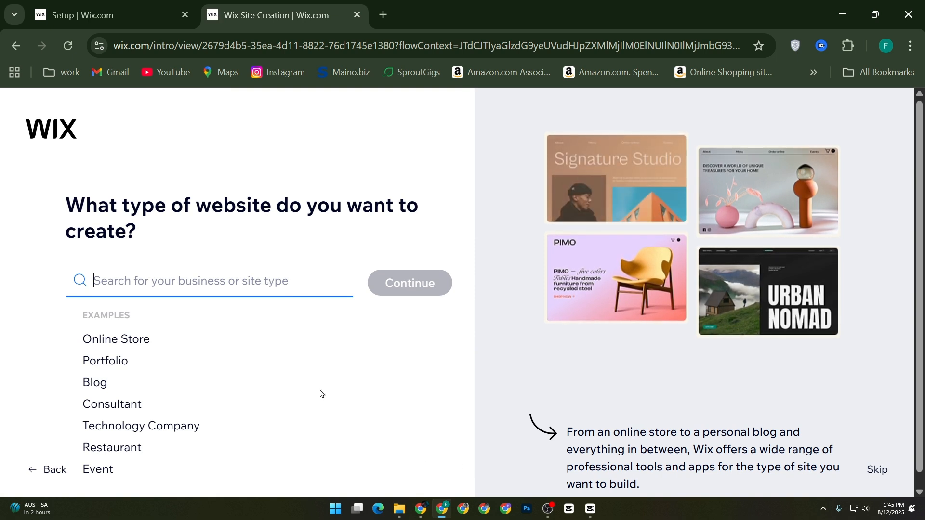
pyautogui.click(140, 345)
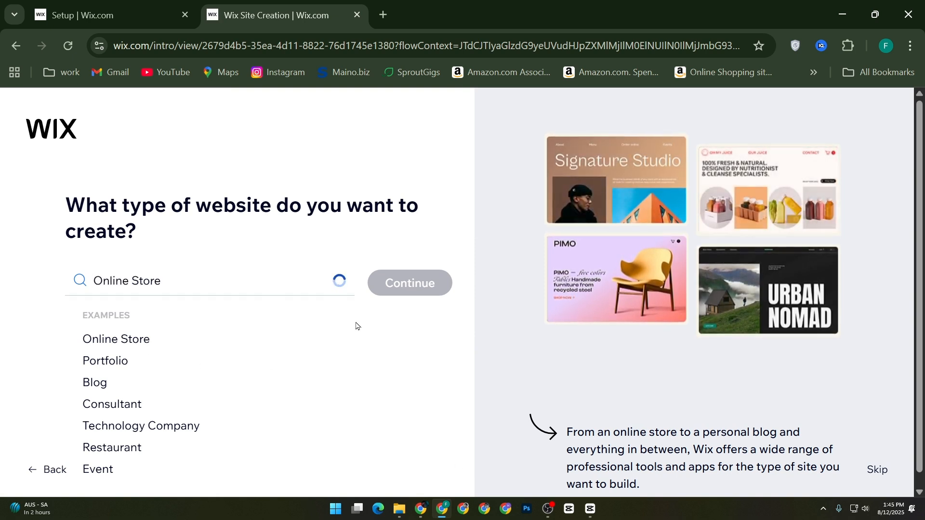
pyautogui.click(395, 289)
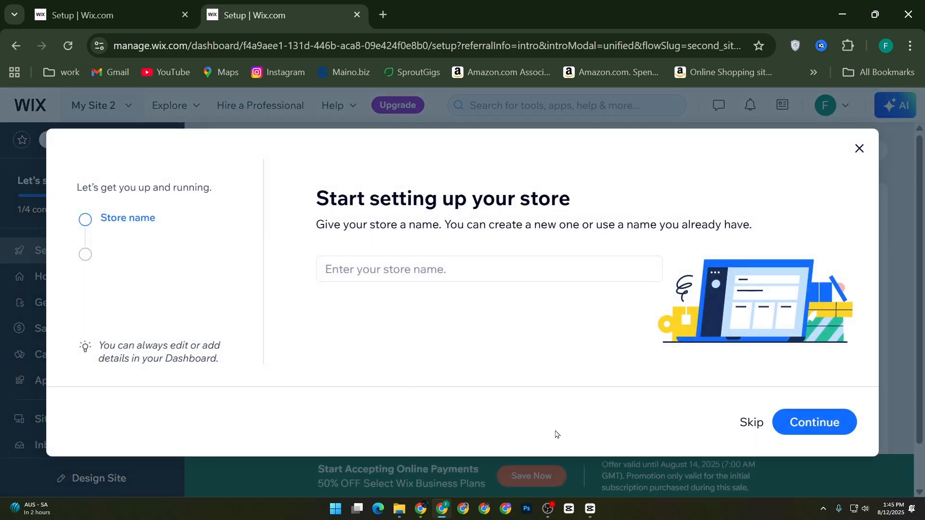
# Step: Skip the store name, online presence, products and sales channels questions and continue to the new site's dashboard
pyautogui.click(745, 423)
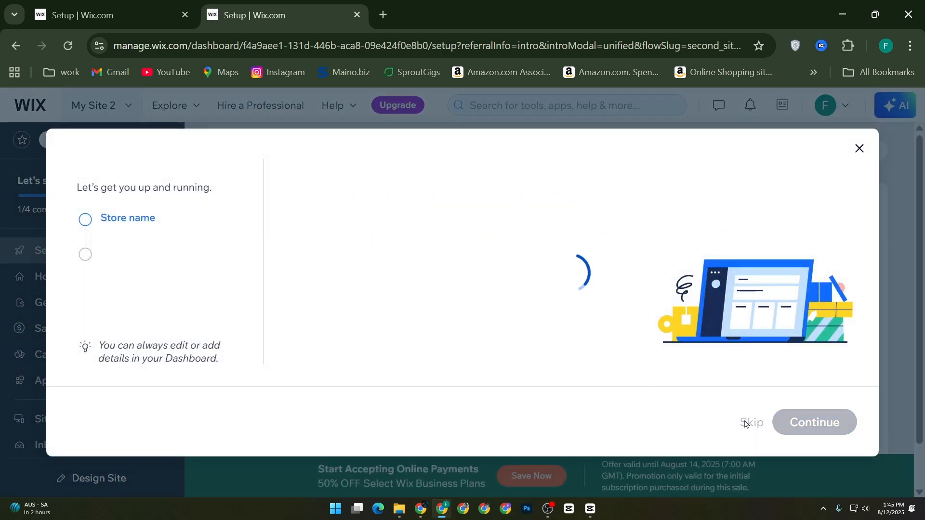
pyautogui.click(749, 423)
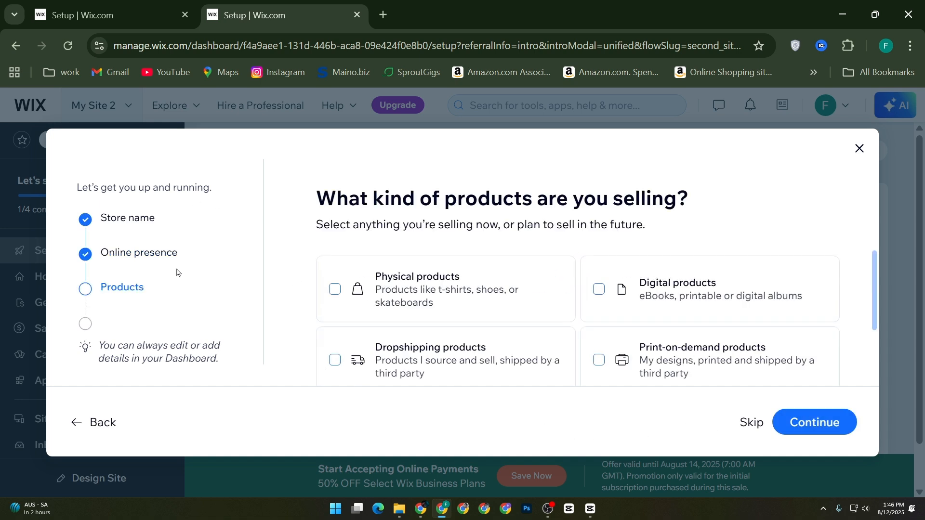
pyautogui.moveTo(101, 255); pyautogui.dragTo(193, 260)
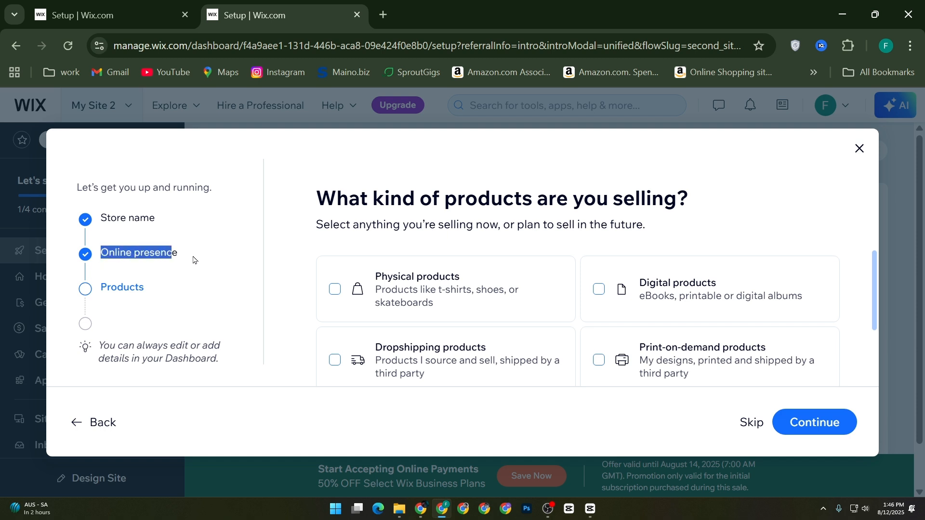
pyautogui.moveTo(107, 287); pyautogui.dragTo(147, 288)
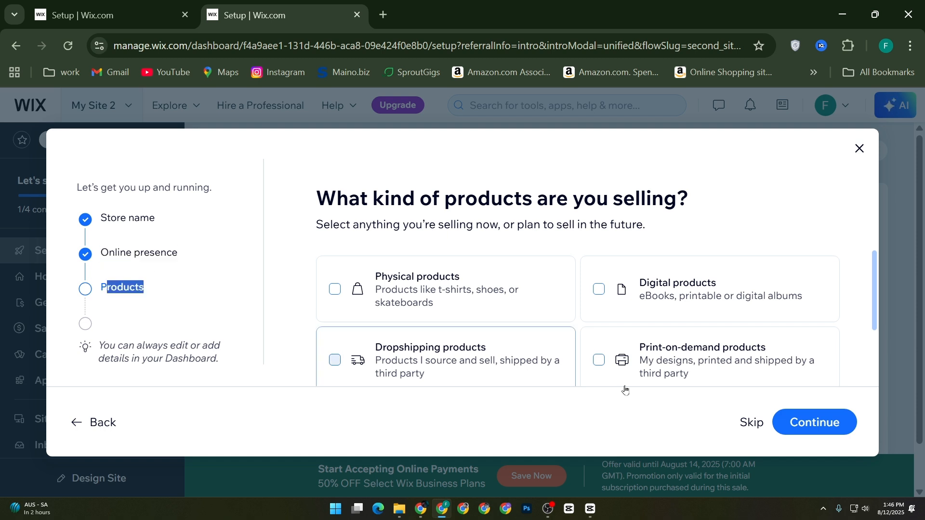
pyautogui.click(749, 423)
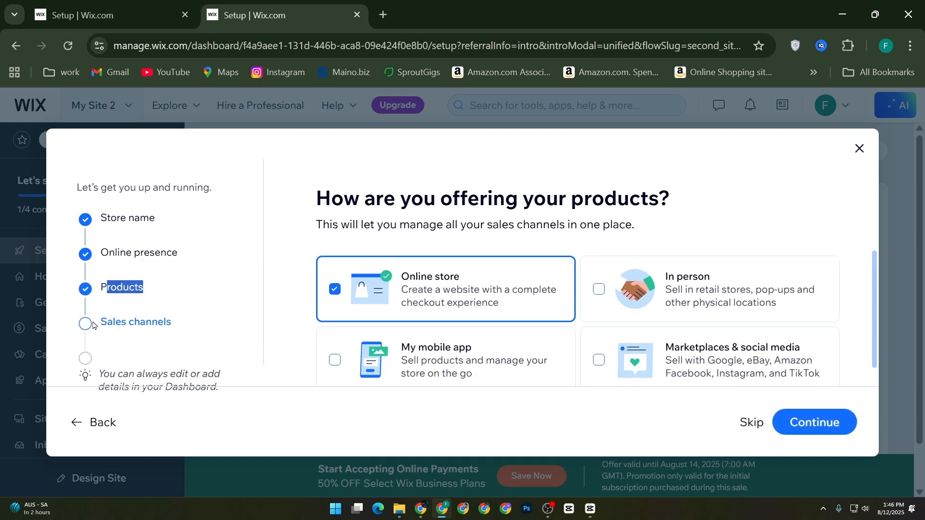
pyautogui.moveTo(164, 321); pyautogui.dragTo(754, 370)
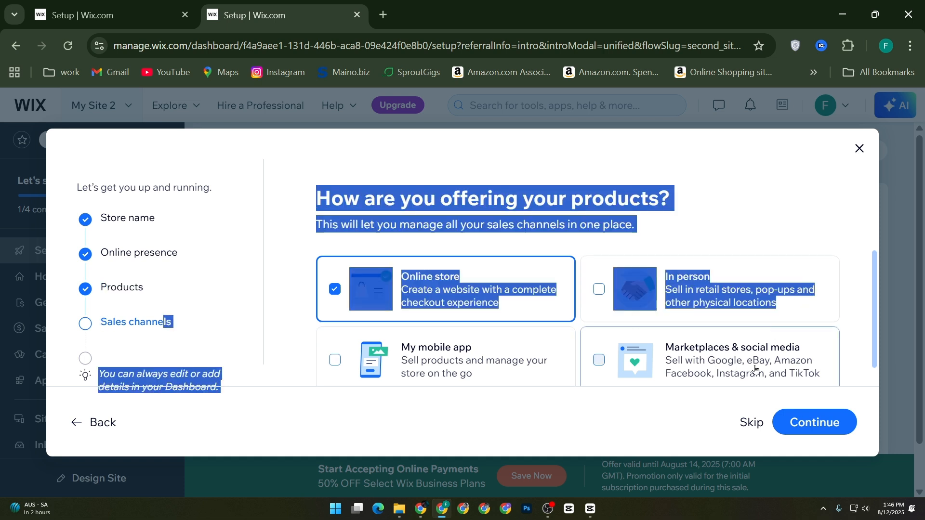
pyautogui.click(751, 422)
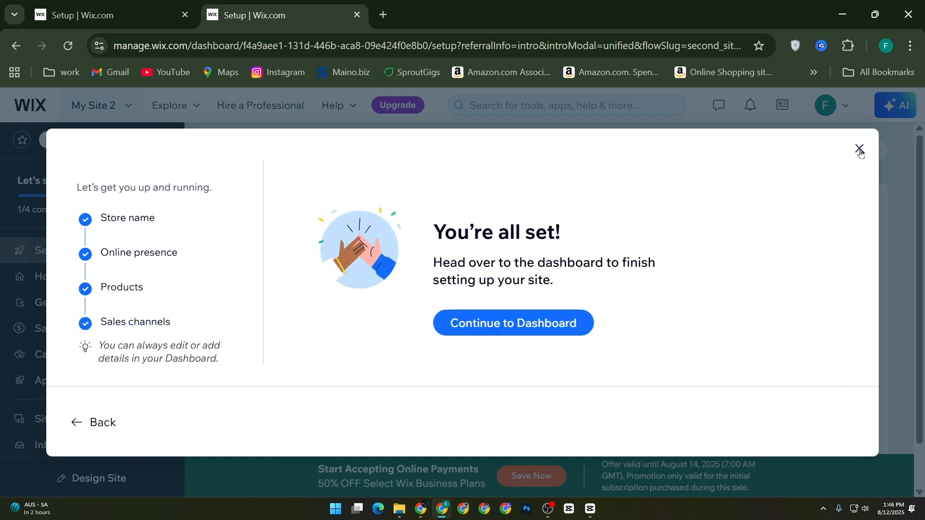
pyautogui.click(501, 310)
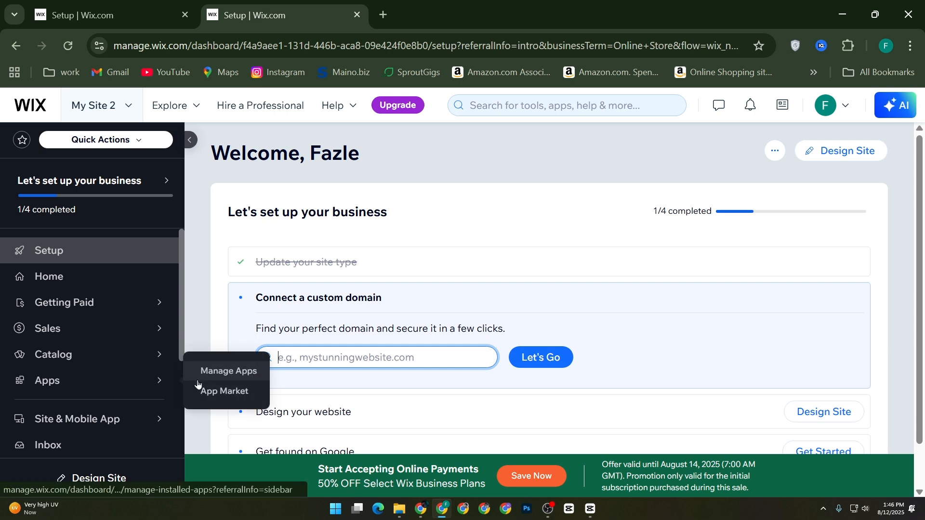
# Step: Open the App Market for the new site
pyautogui.scroll(-2, 159, 390)
pyautogui.moveTo(158, 396)
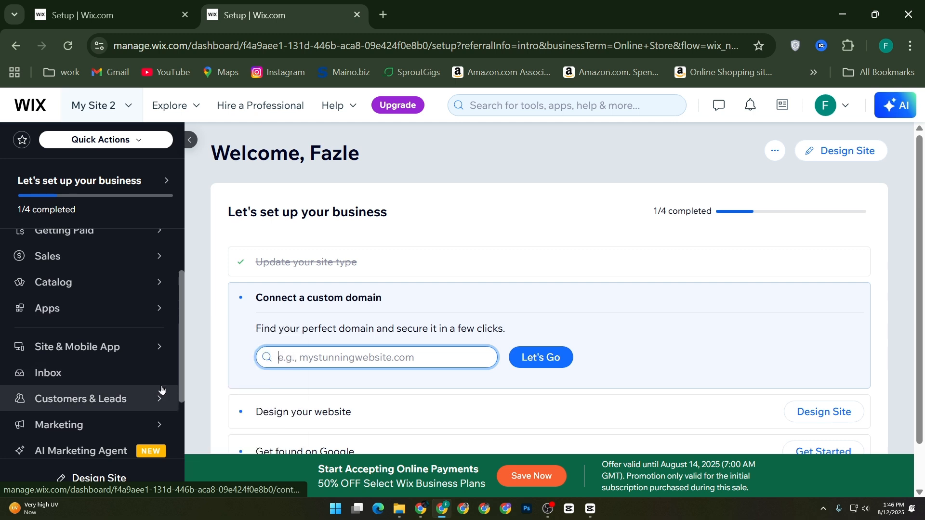
pyautogui.scroll(-2, 168, 392)
pyautogui.scroll(-1, 148, 432)
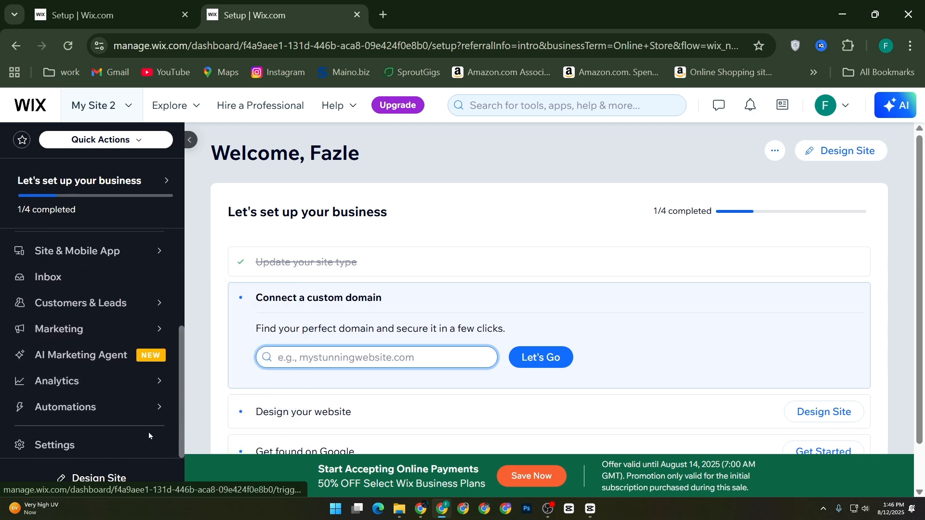
pyautogui.scroll(2, 129, 405)
pyautogui.scroll(2, 129, 406)
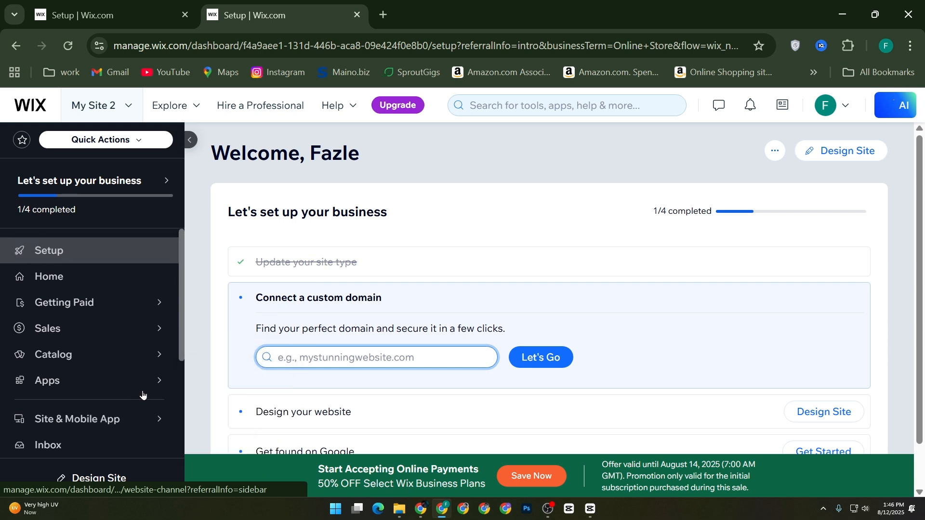
pyautogui.moveTo(137, 384)
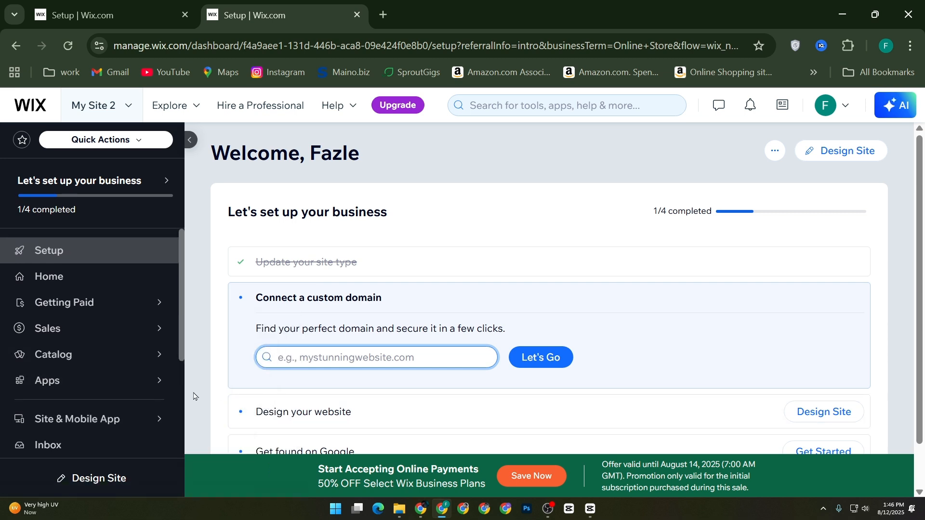
pyautogui.click(157, 383)
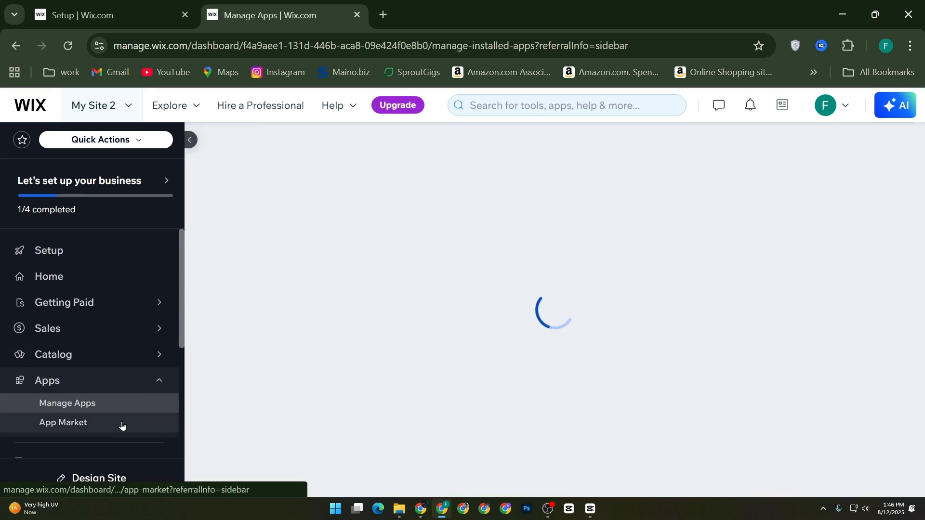
pyautogui.click(118, 425)
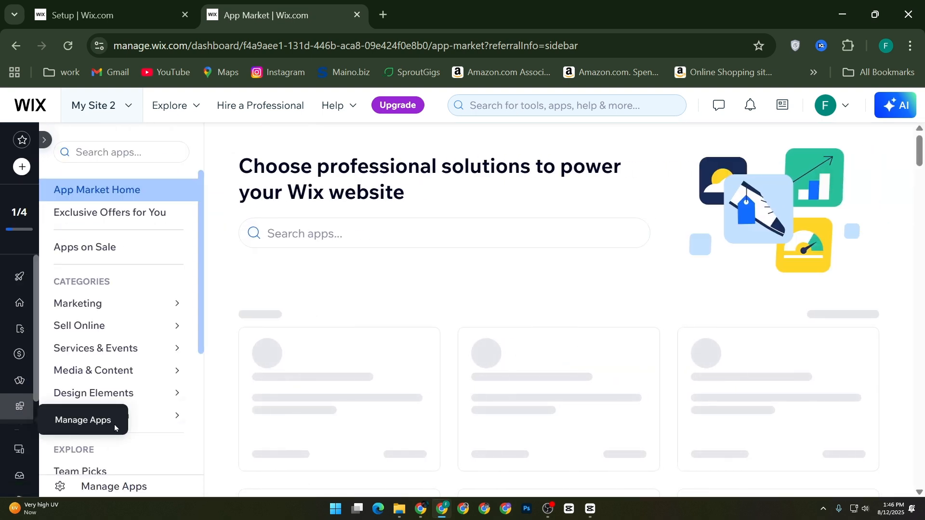
# Step: Search the App Market for "modal" and add the Modalyst - Dropshipping app to the site
pyautogui.click(340, 236)
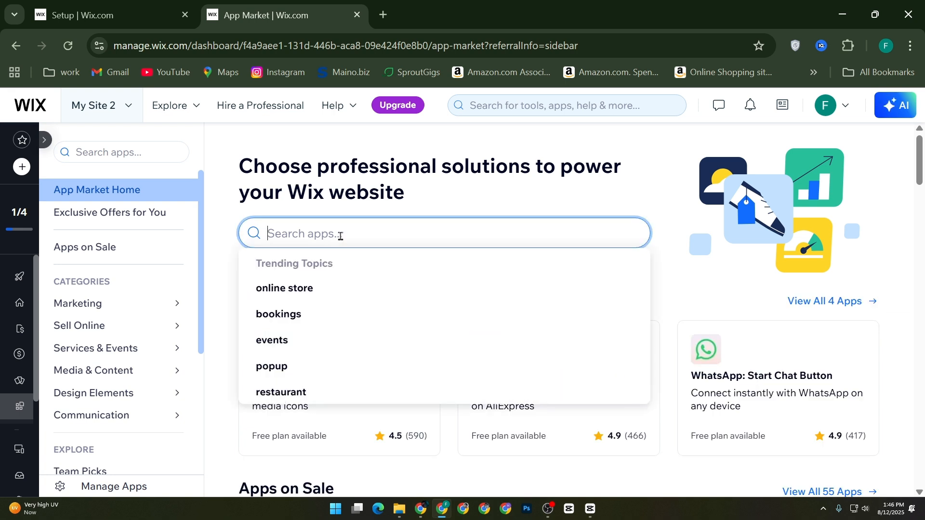
pyautogui.write('modal')
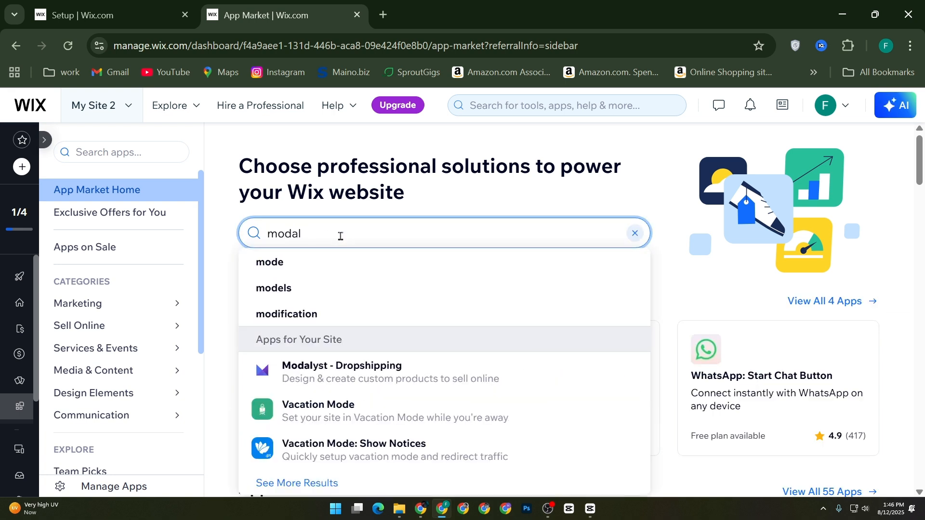
pyautogui.click(291, 377)
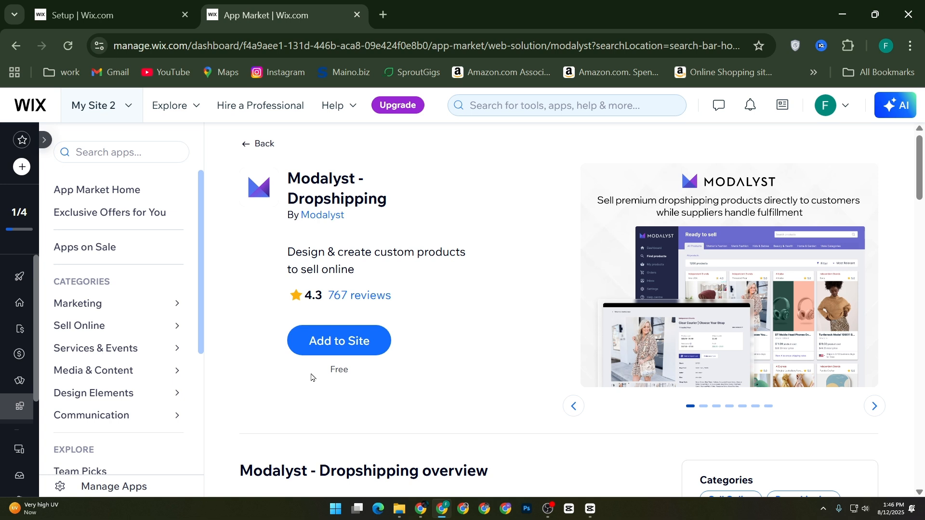
pyautogui.click(362, 342)
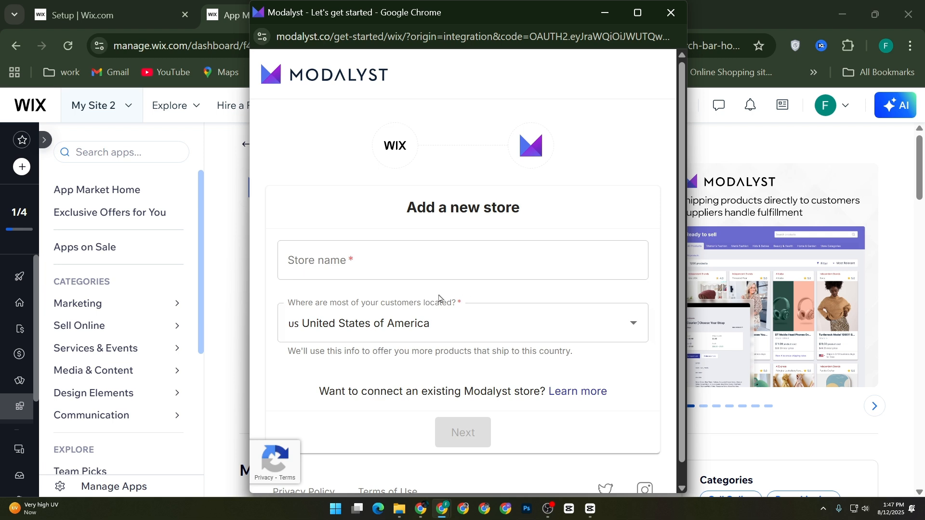
# Step: Add a new Modalyst store by entering the store name and keeping United States of America as the customer location
pyautogui.click(348, 262)
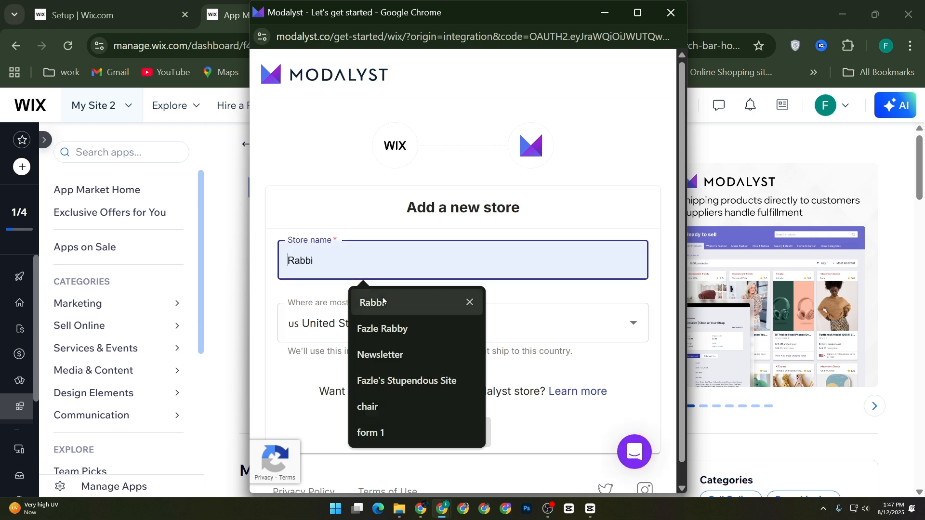
pyautogui.click(372, 302)
pyautogui.click(372, 322)
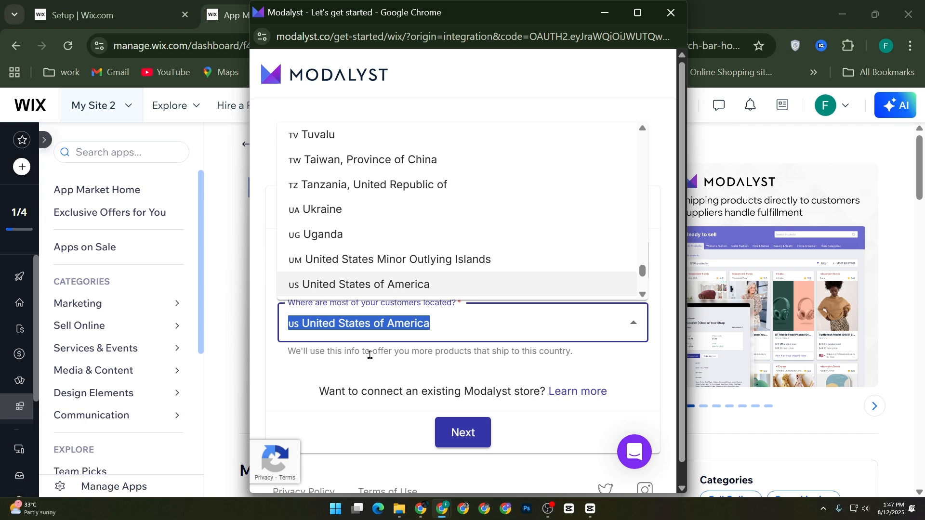
pyautogui.click(462, 428)
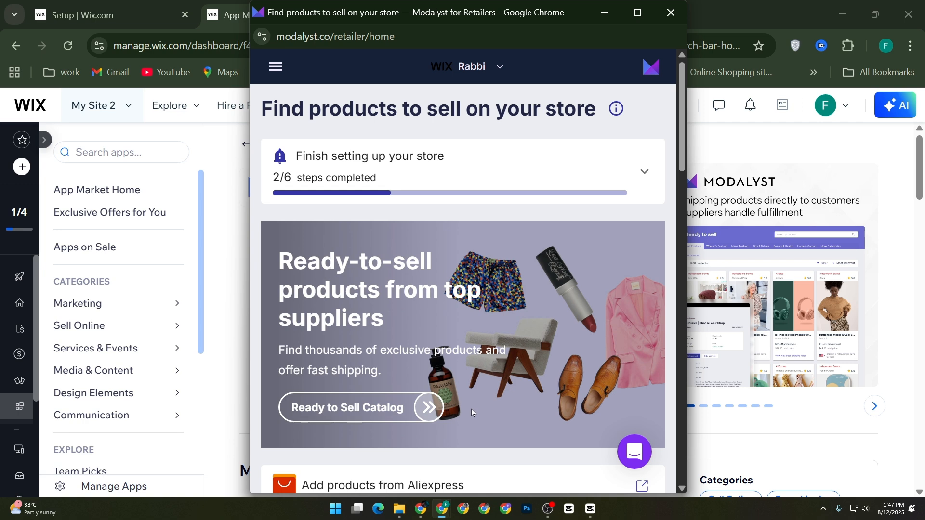
# Step: Examine the Modalyst home page for its product sources, including the Ready to Sell Catalog, Aliexpress, Alibaba and the product categories
pyautogui.scroll(-6, 630, 407)
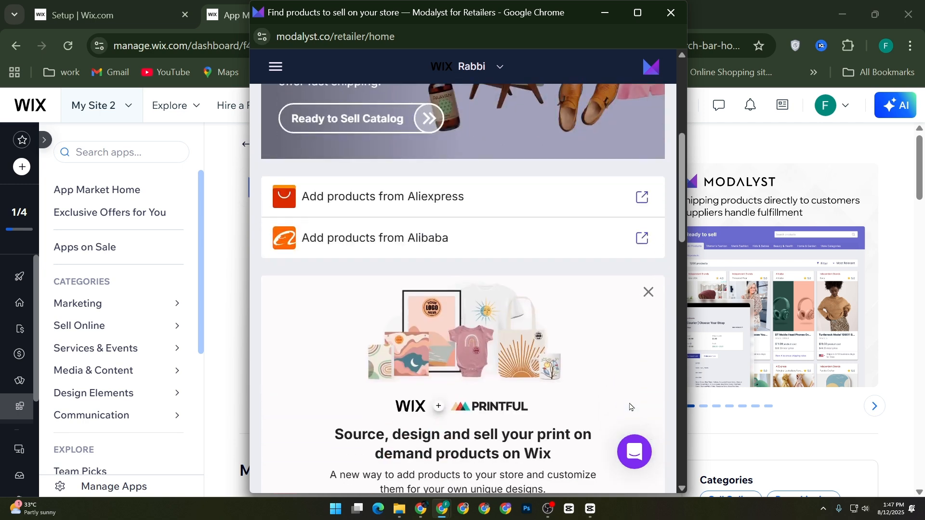
pyautogui.scroll(-18, 550, 373)
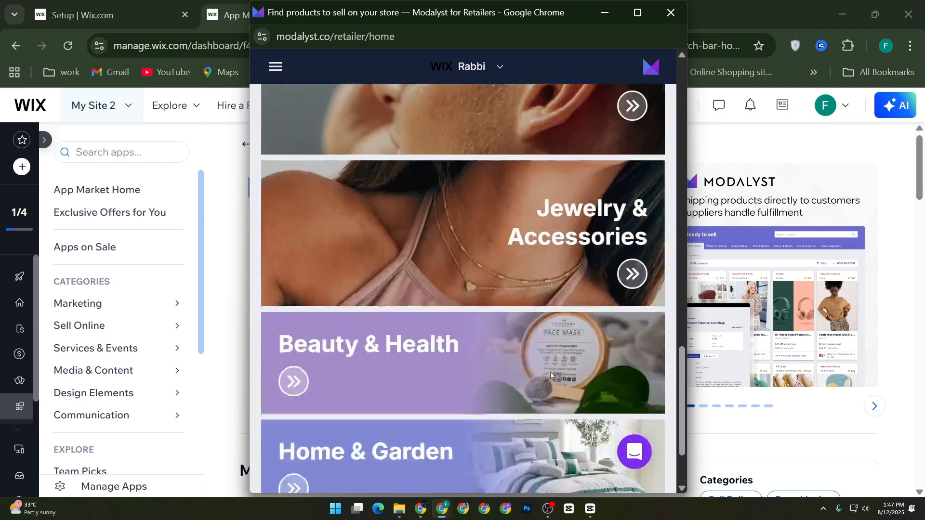
pyautogui.scroll(-2, 551, 375)
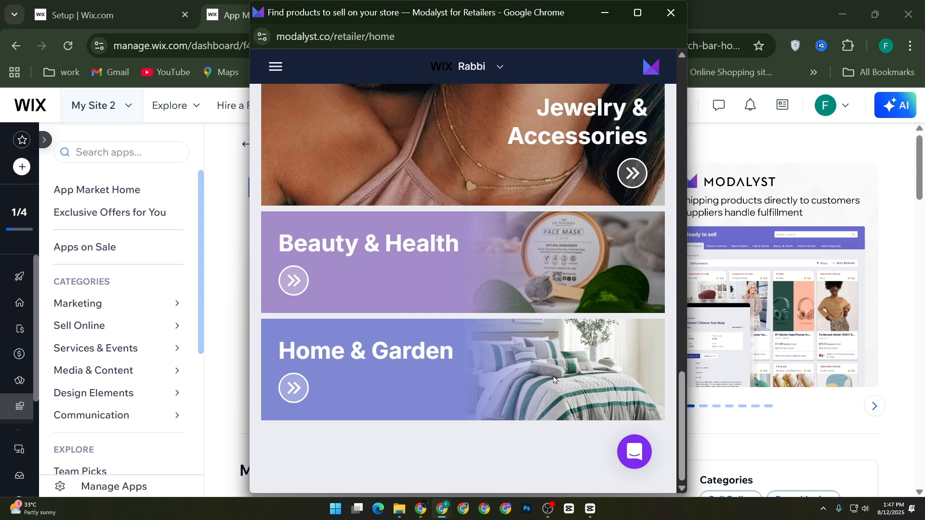
pyautogui.scroll(20, 554, 379)
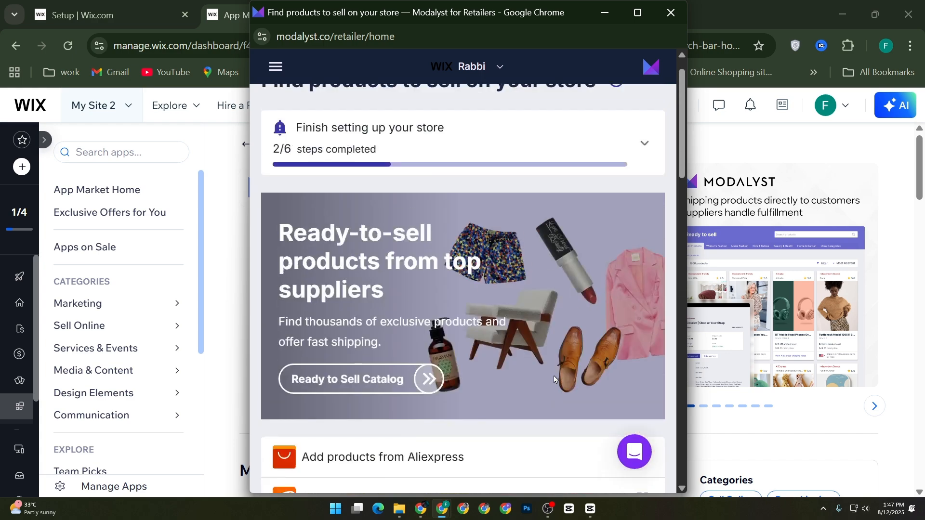
pyautogui.scroll(-5, 554, 379)
pyautogui.scroll(6, 557, 293)
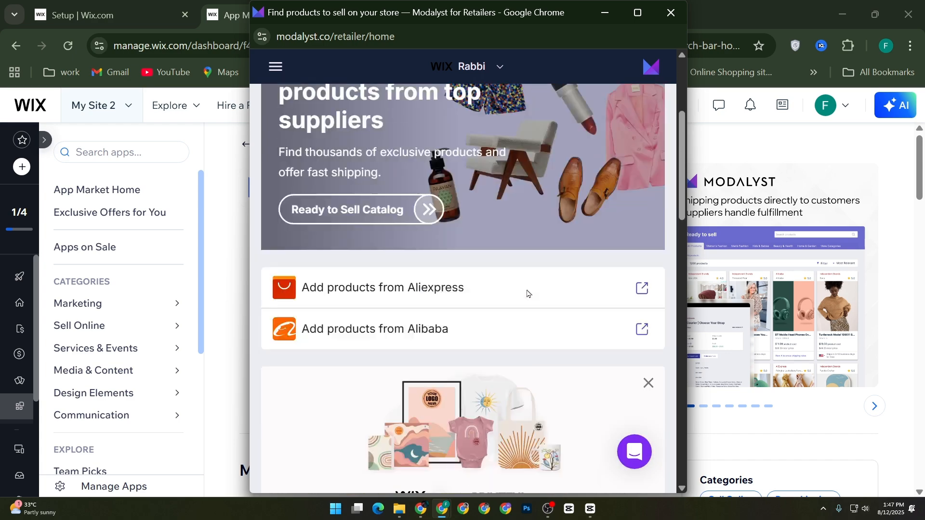
pyautogui.scroll(-10, 525, 296)
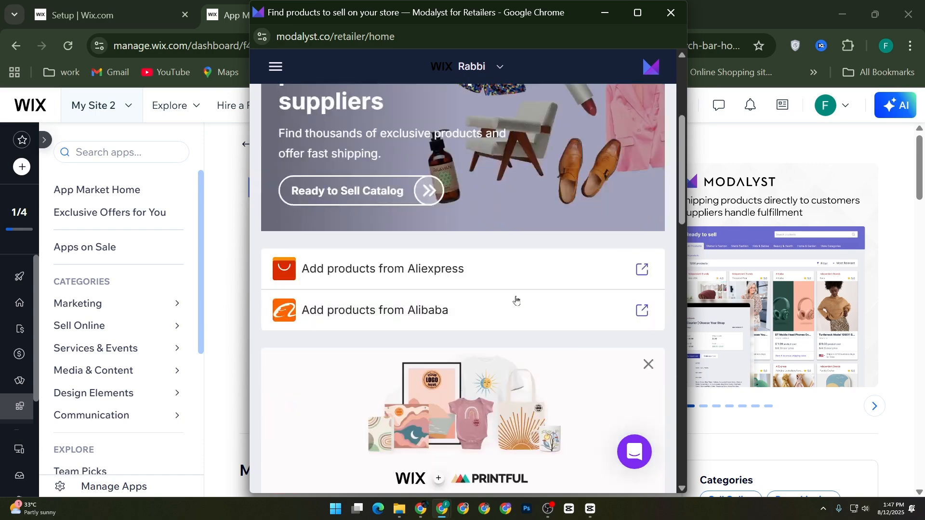
pyautogui.scroll(-5, 517, 311)
pyautogui.scroll(10, 526, 302)
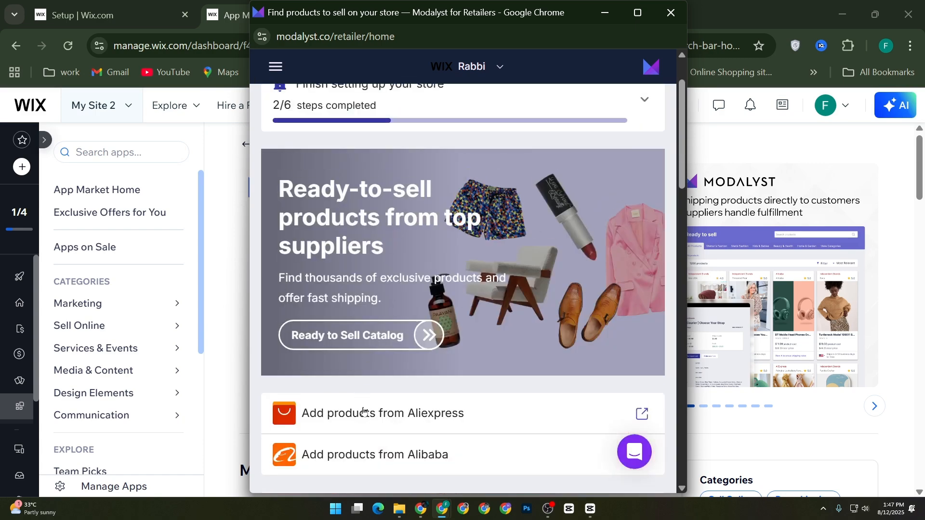
# Step: Open the Wix page for sourcing Printful print on demand products from the Modalyst home page
pyautogui.scroll(-3, 398, 393)
pyautogui.scroll(-4, 523, 340)
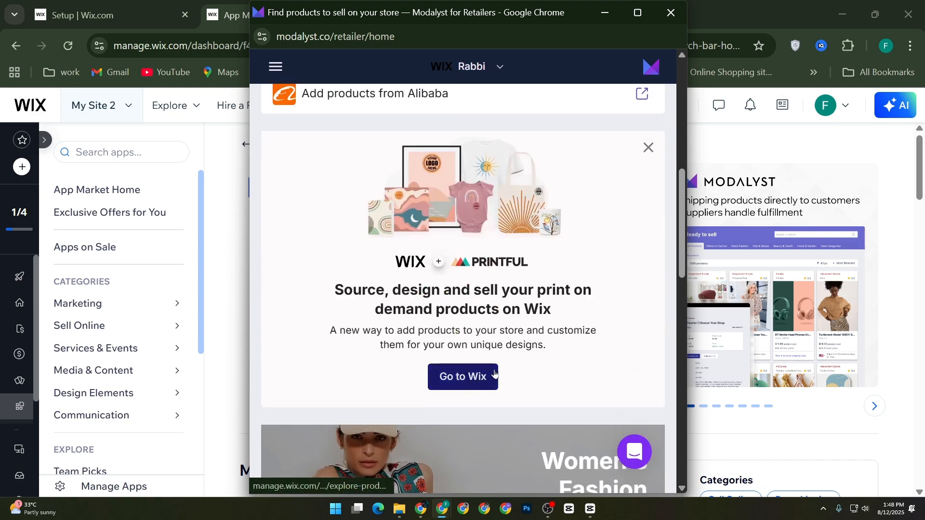
pyautogui.scroll(-15, 480, 380)
pyautogui.scroll(12, 600, 356)
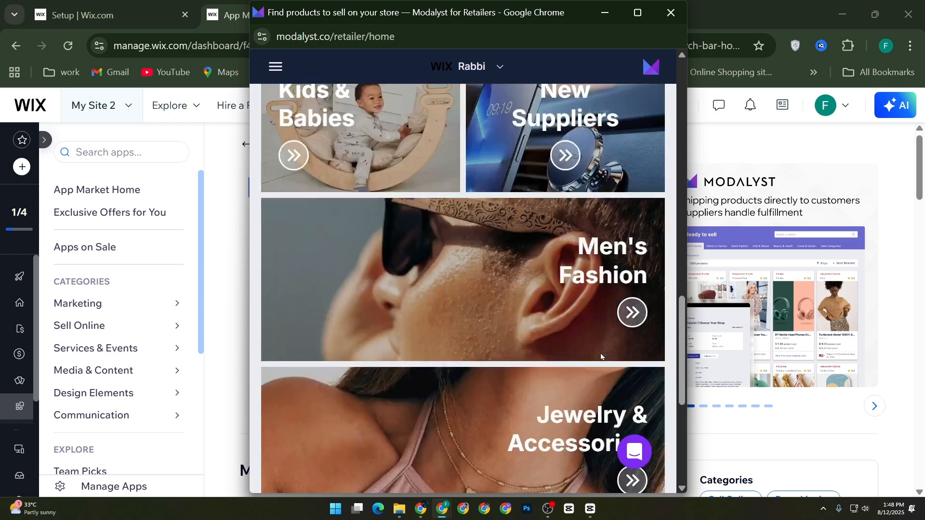
pyautogui.scroll(9, 578, 357)
pyautogui.scroll(-3, 529, 356)
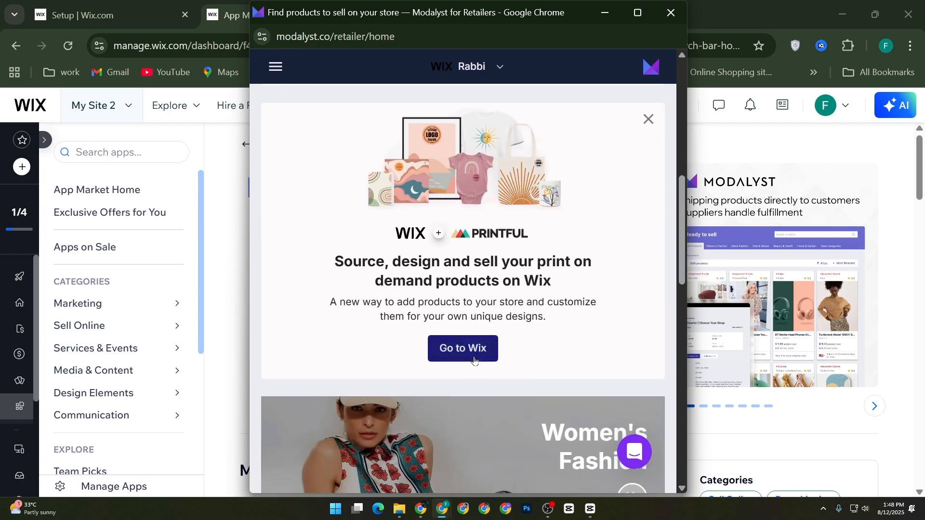
pyautogui.click(496, 355)
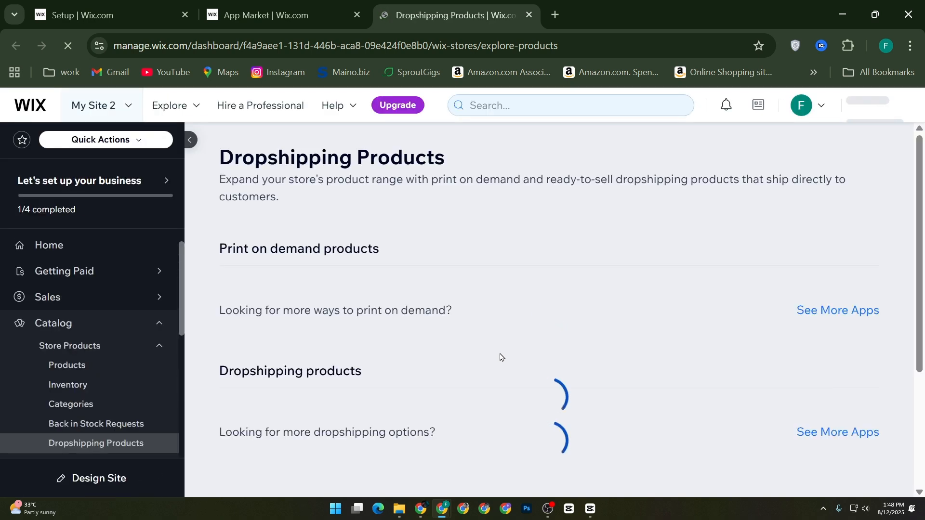
# Step: Examine the Design Maker for the Clear Case for iPhone, including its phone models and design upload area, and close it without adding a design
pyautogui.scroll(-3, 496, 354)
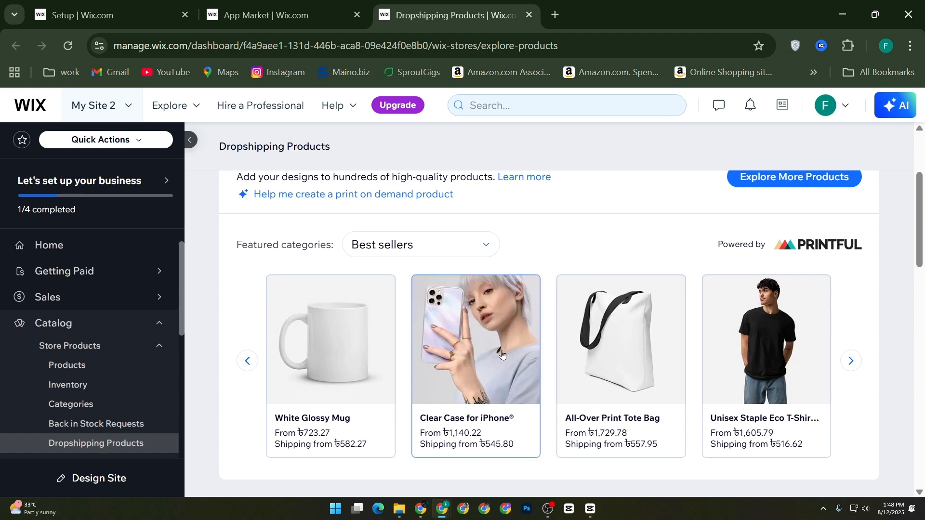
pyautogui.click(448, 367)
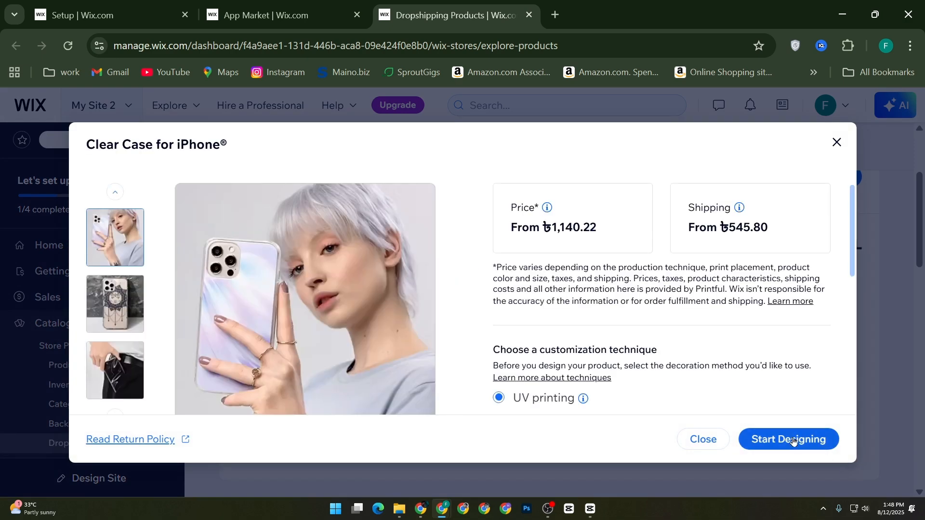
pyautogui.click(794, 439)
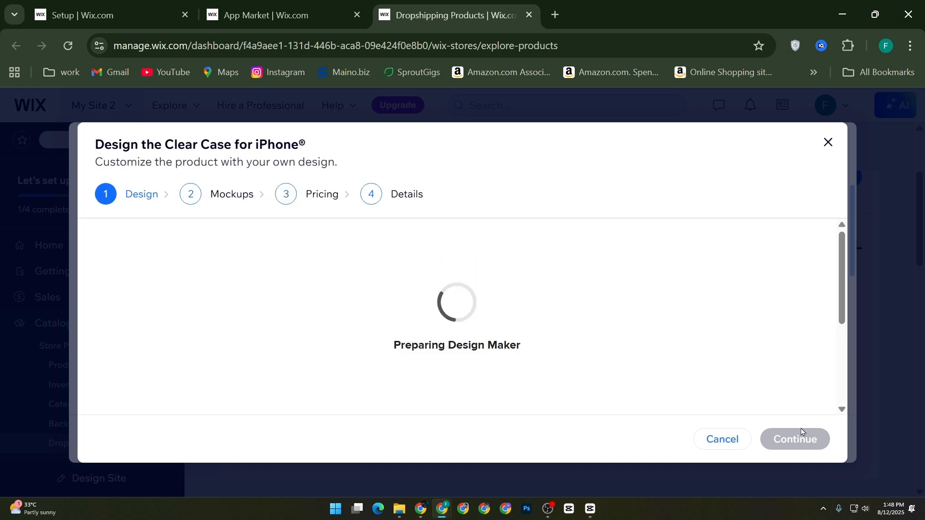
pyautogui.scroll(-4, 531, 333)
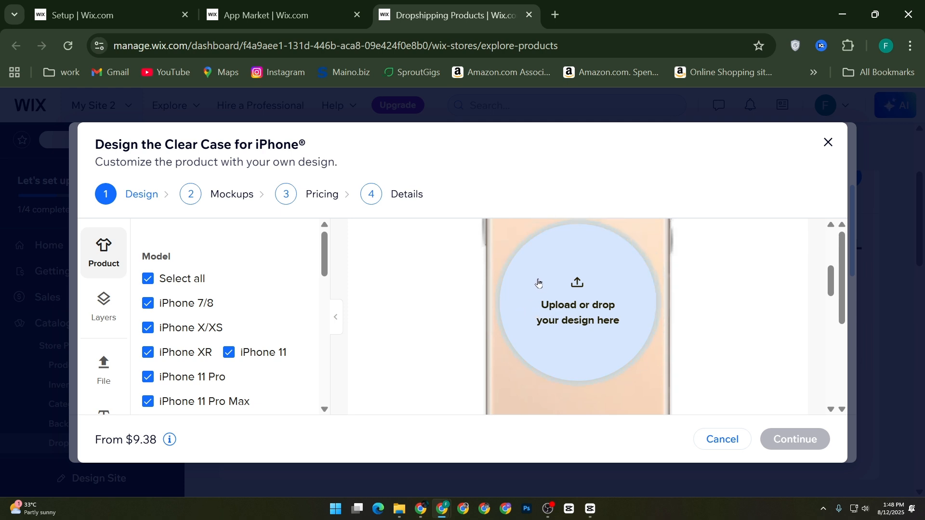
pyautogui.scroll(-2, 592, 326)
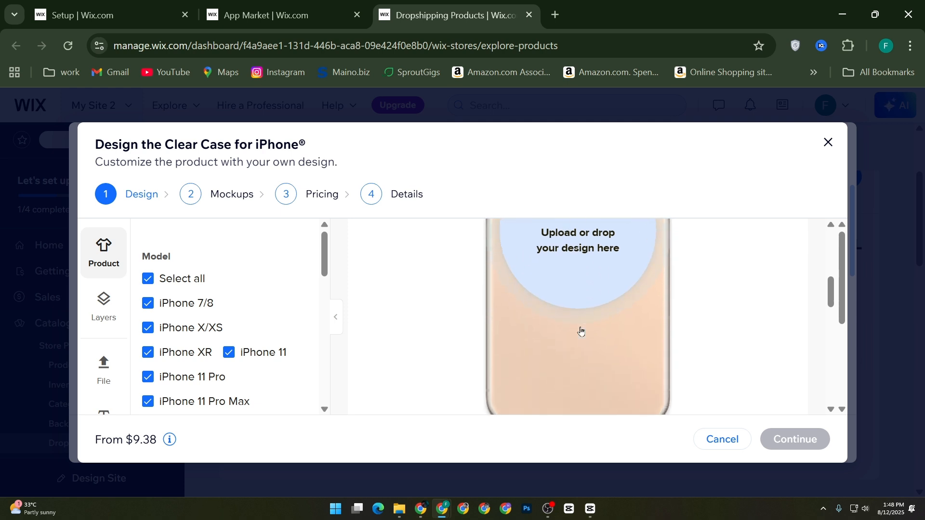
pyautogui.scroll(2, 580, 331)
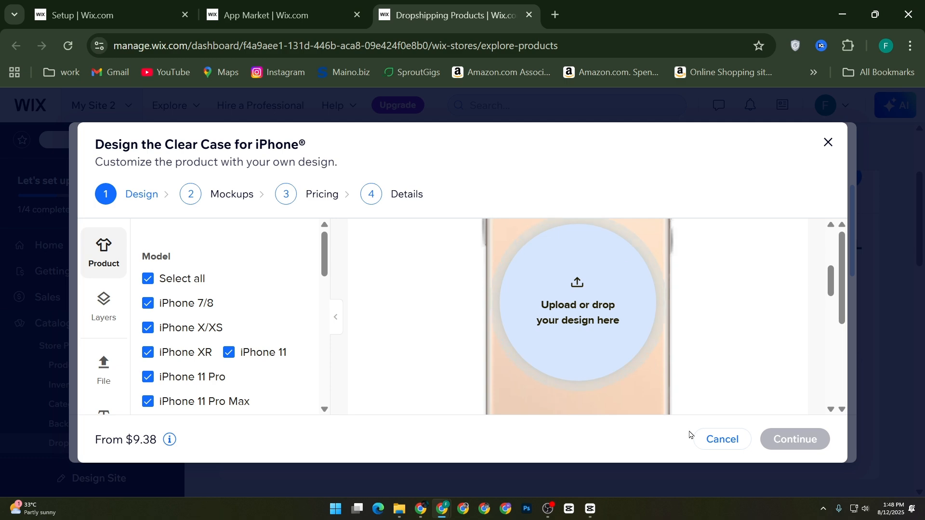
pyautogui.click(726, 435)
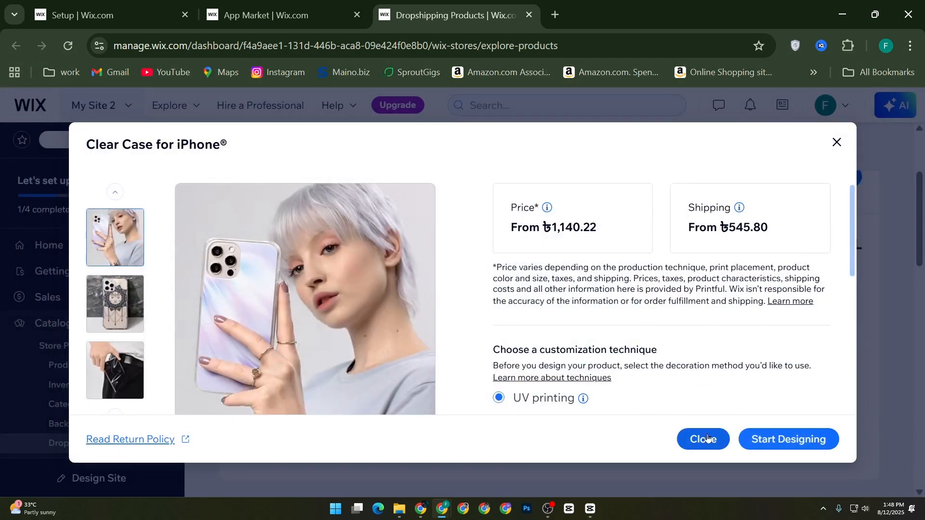
pyautogui.click(688, 436)
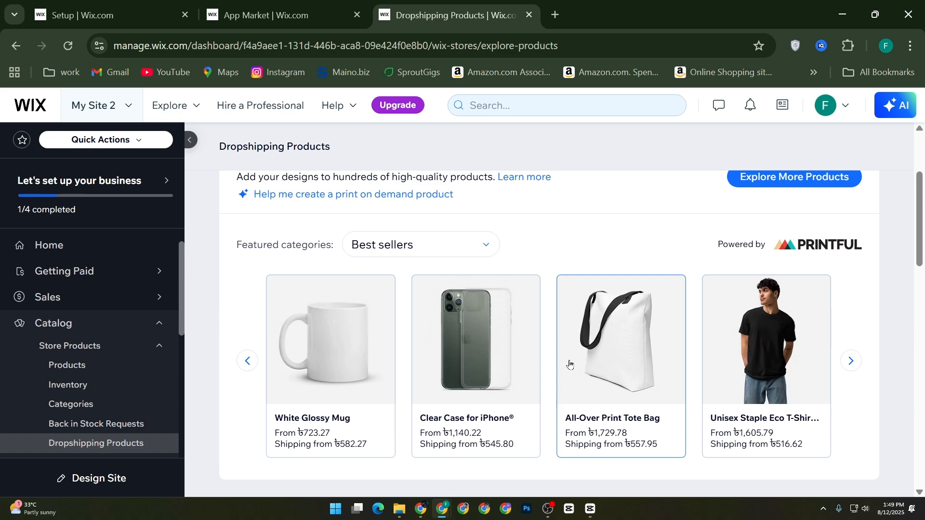
# Step: Examine the Dropshipping Products page for its Printful best sellers, suggested print on demand apps and ready-to-sell dropshipping products
pyautogui.scroll(-5, 571, 362)
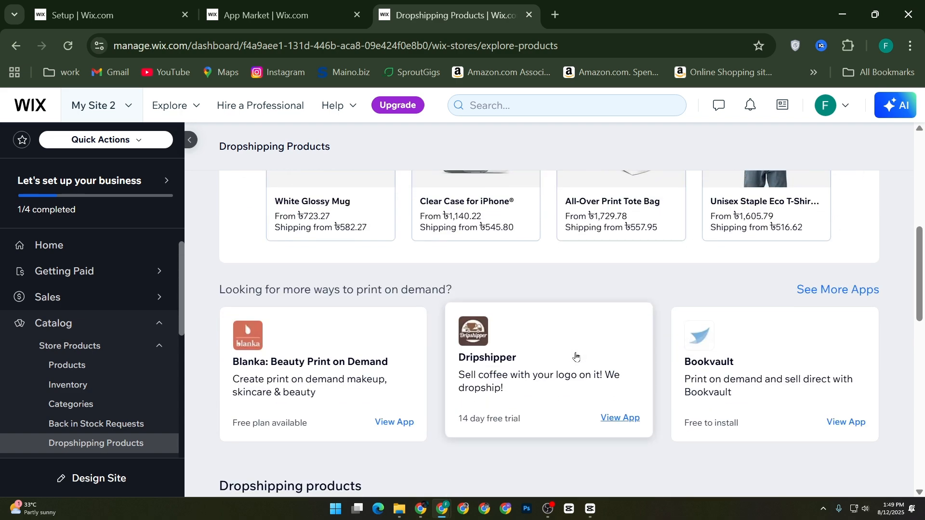
pyautogui.scroll(-2, 575, 357)
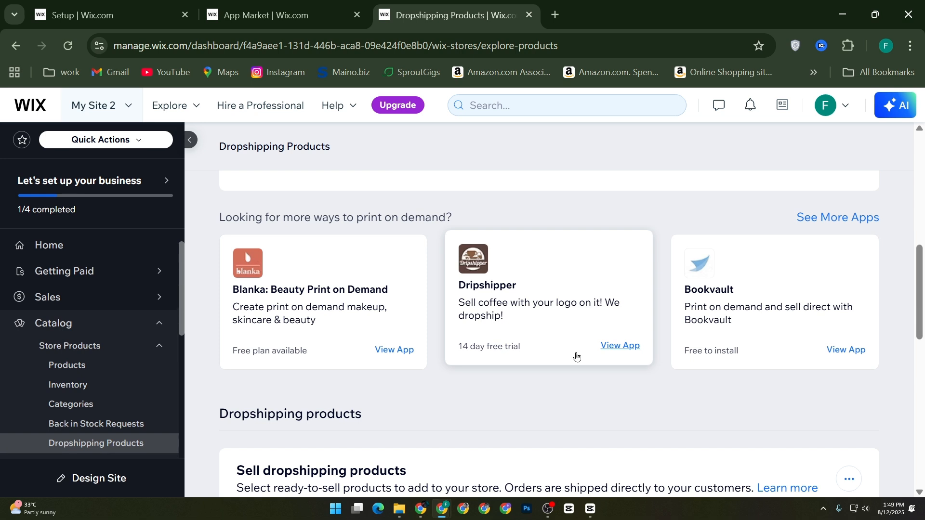
pyautogui.scroll(-2, 576, 356)
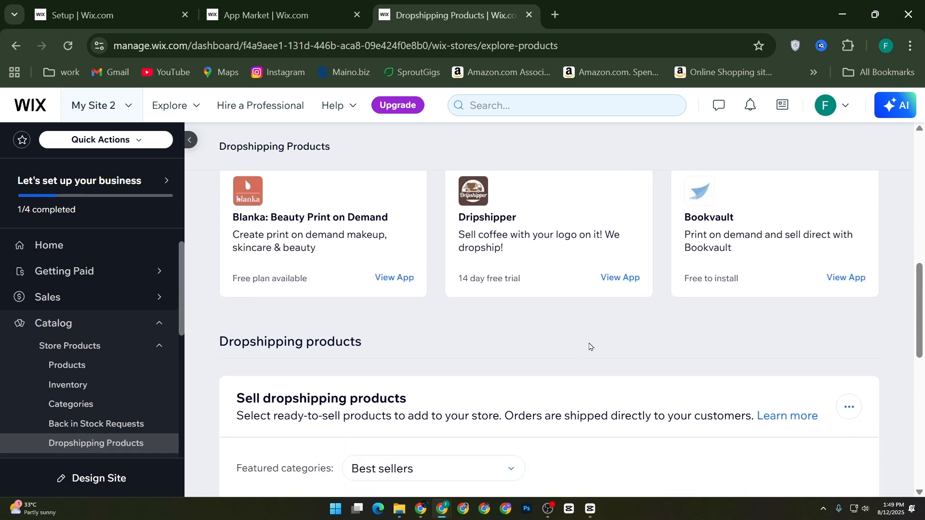
pyautogui.scroll(2, 590, 345)
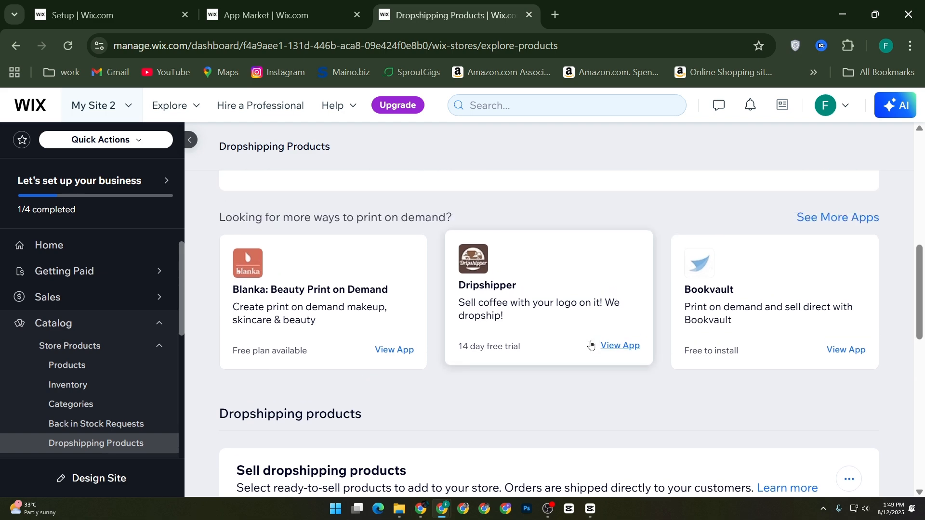
pyautogui.scroll(6, 588, 345)
pyautogui.scroll(-3, 651, 365)
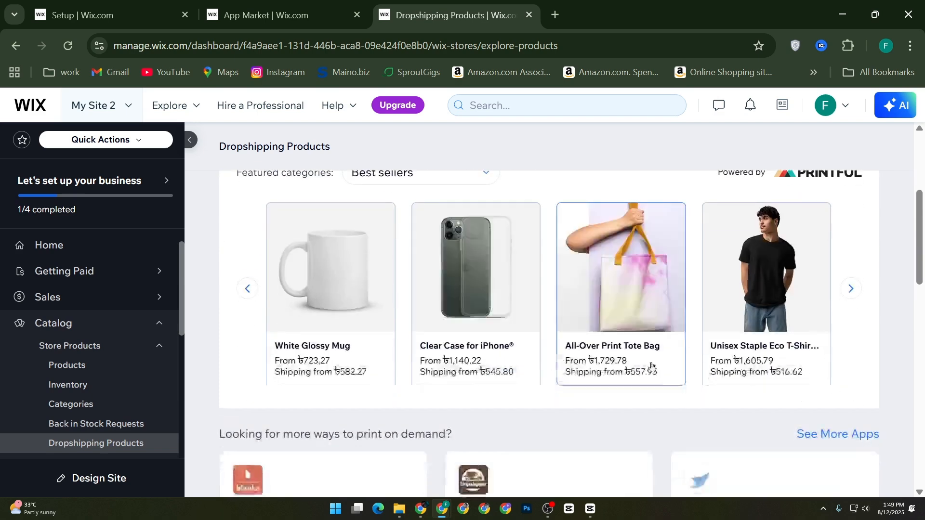
pyautogui.scroll(4, 651, 365)
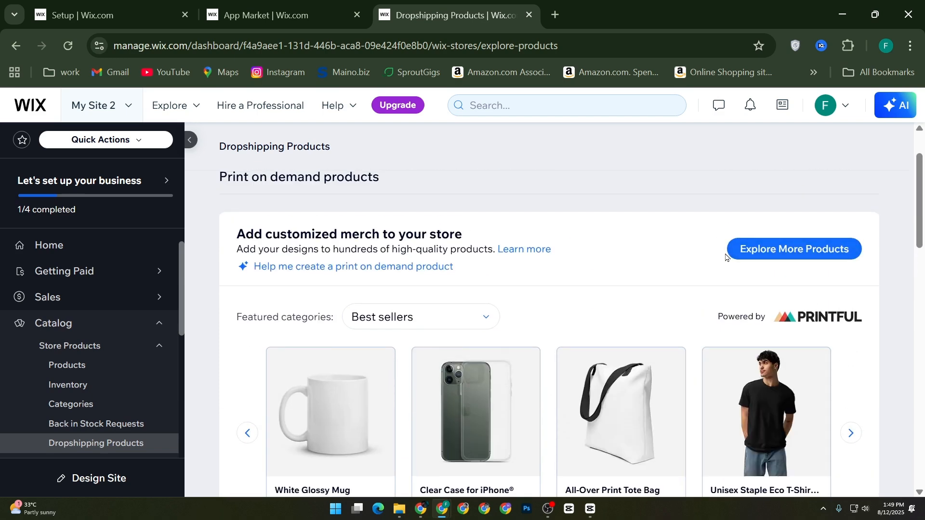
# Step: Open the full Printful print on demand catalog and browse its products
pyautogui.click(776, 260)
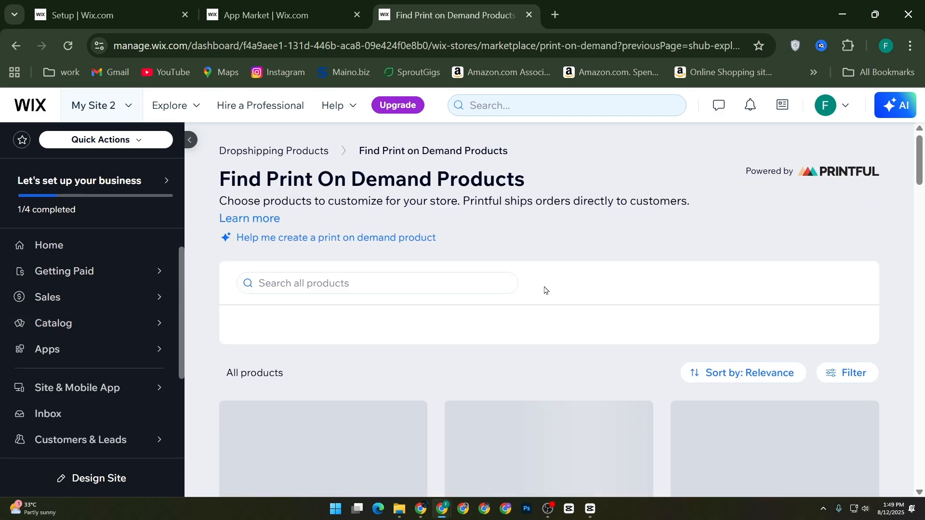
pyautogui.scroll(-5, 455, 299)
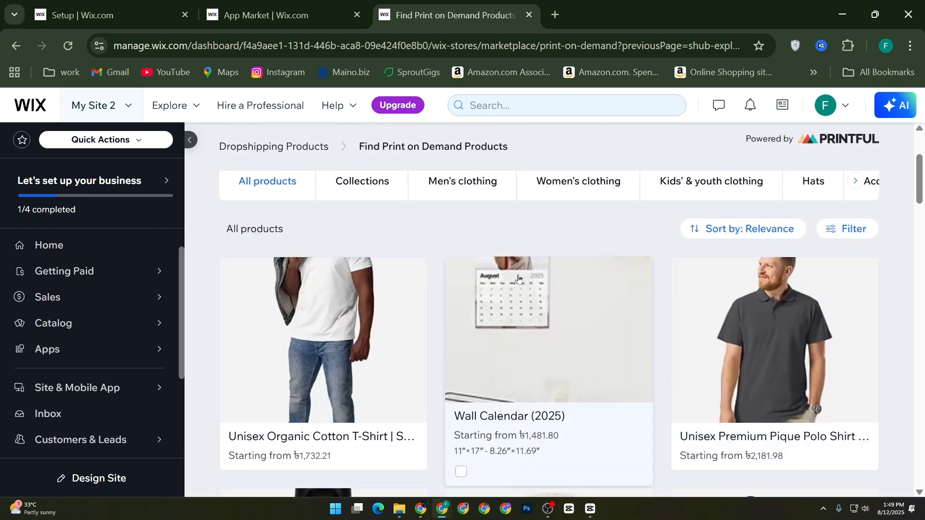
pyautogui.scroll(-2, 389, 285)
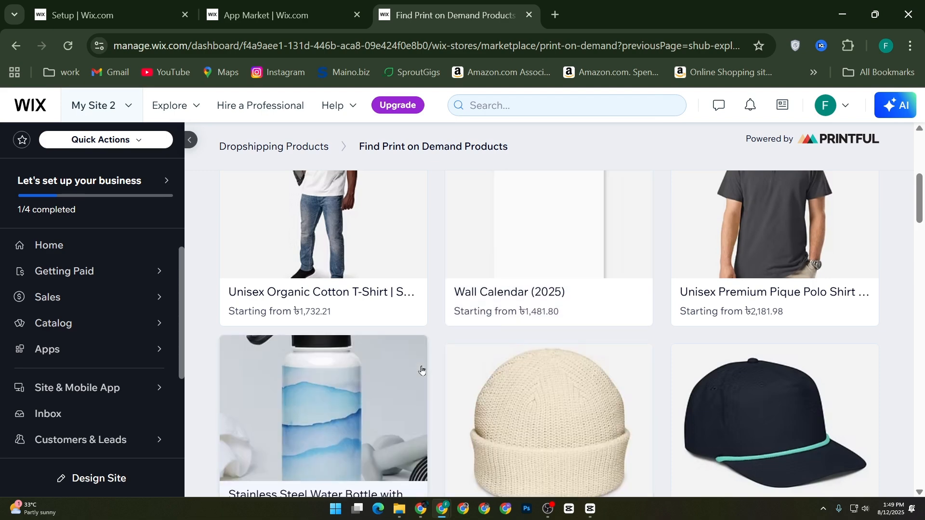
# Step: Open the site's Accept Payments settings and dismiss the business location confirmation
pyautogui.scroll(-3, 53, 424)
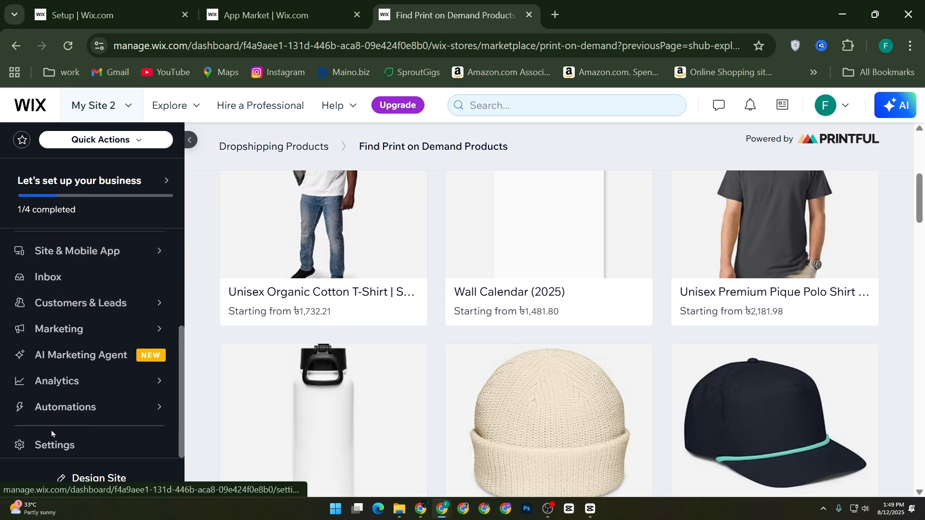
pyautogui.click(77, 444)
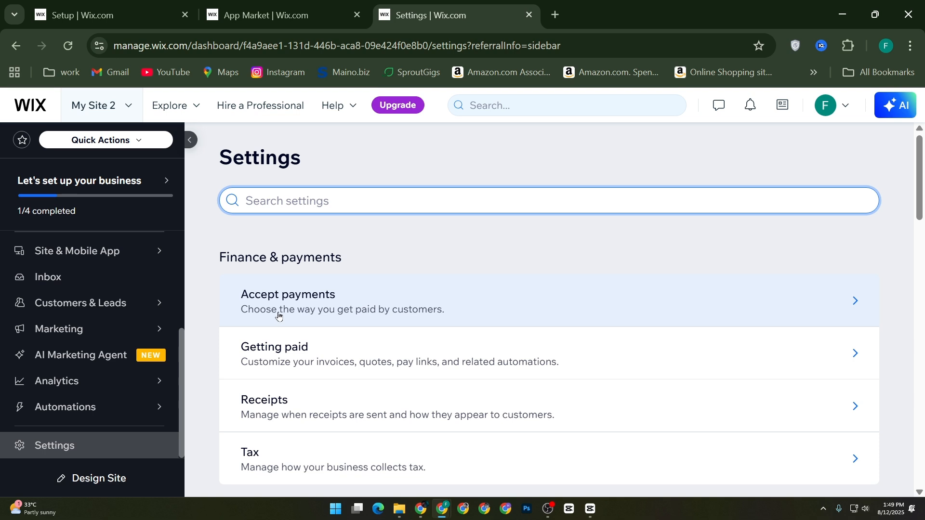
pyautogui.click(282, 311)
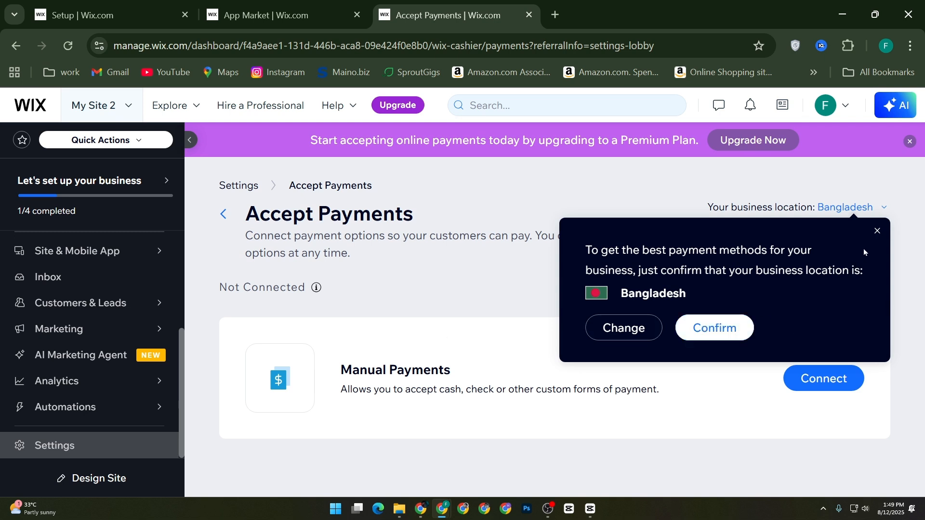
pyautogui.click(877, 231)
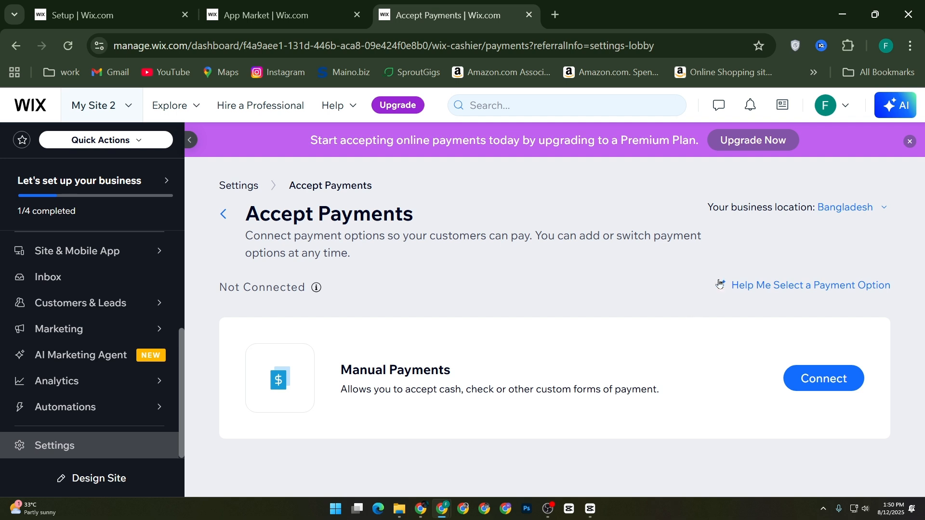
# Step: Return to the business setup checklist of My Site 2 and view its custom domain task
pyautogui.click(126, 107)
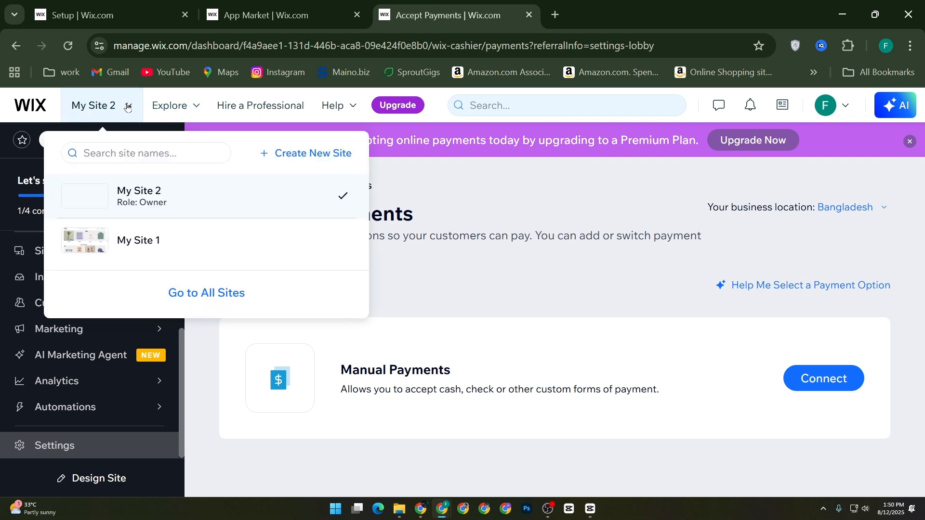
pyautogui.click(149, 194)
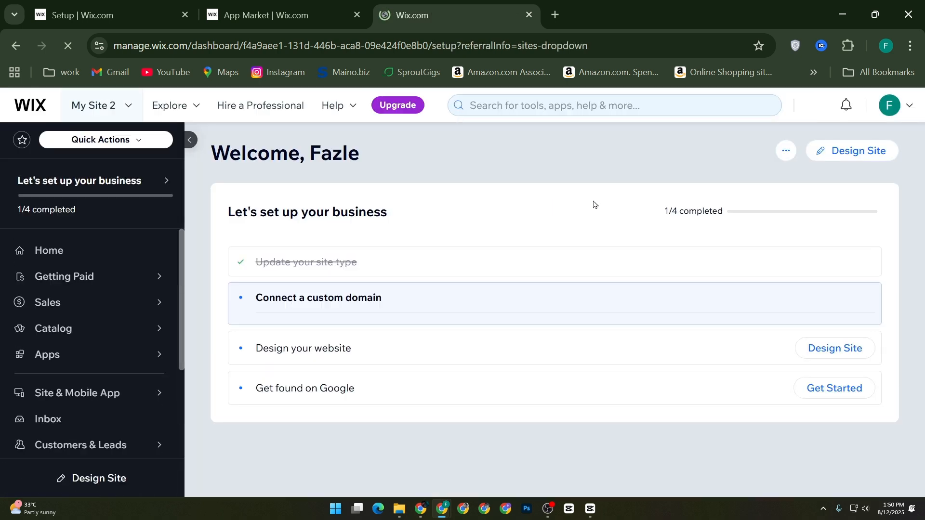
pyautogui.scroll(-1, 543, 250)
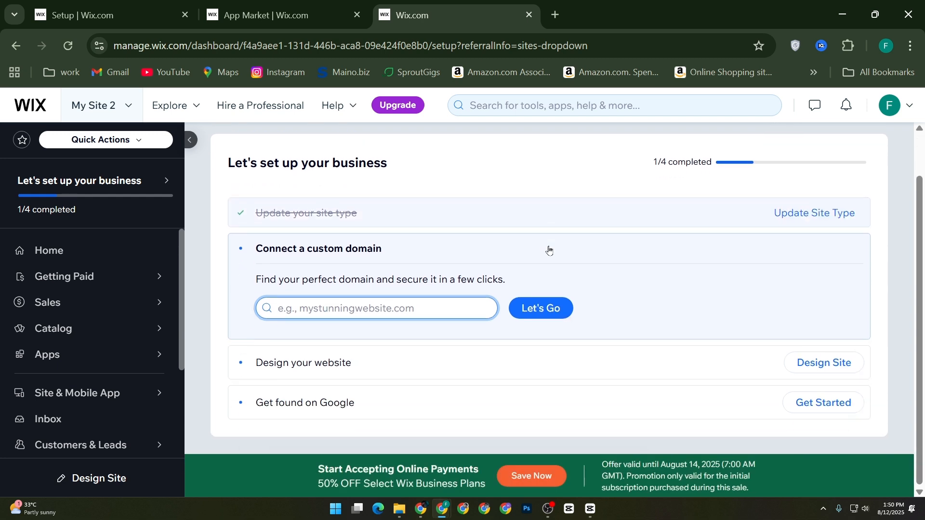